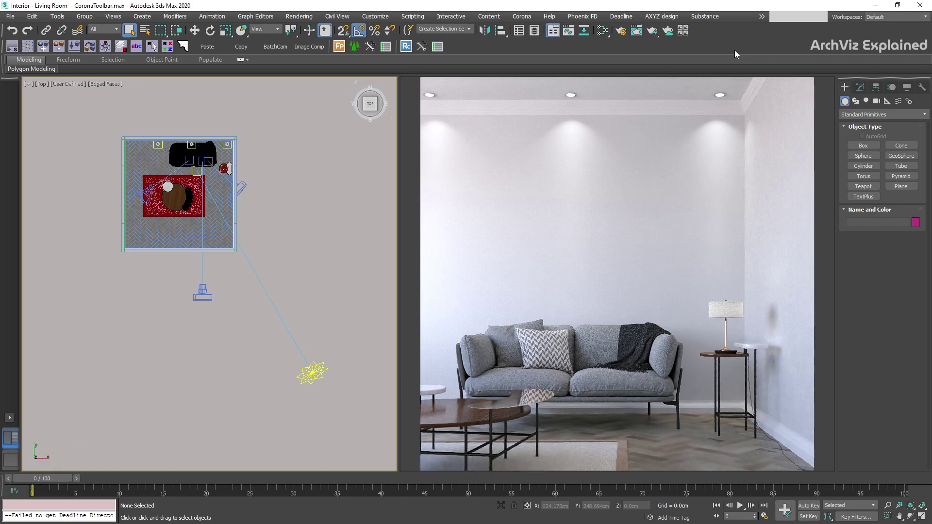
Step: Enable the Corona Renderer Official Toolbar and start creating a Sphere-shaped CoronaLight
right_click(703, 43)
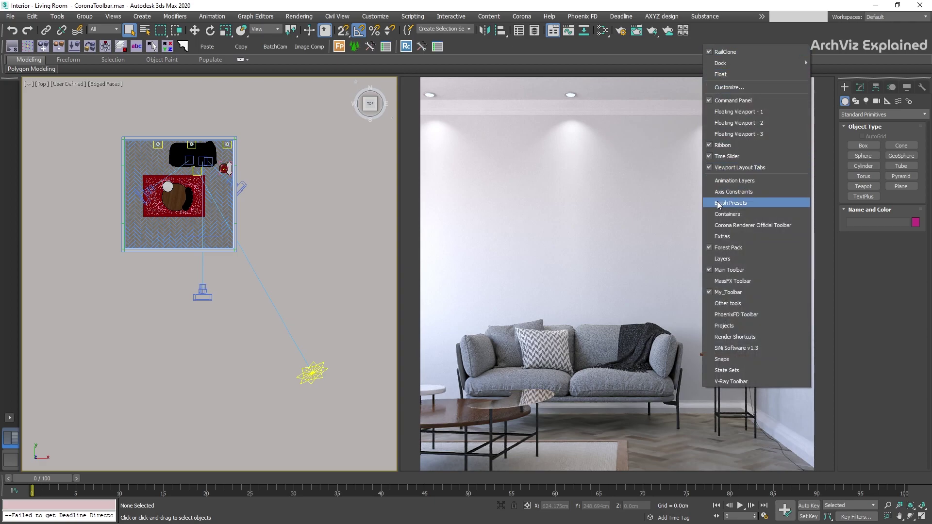
left_click(718, 226)
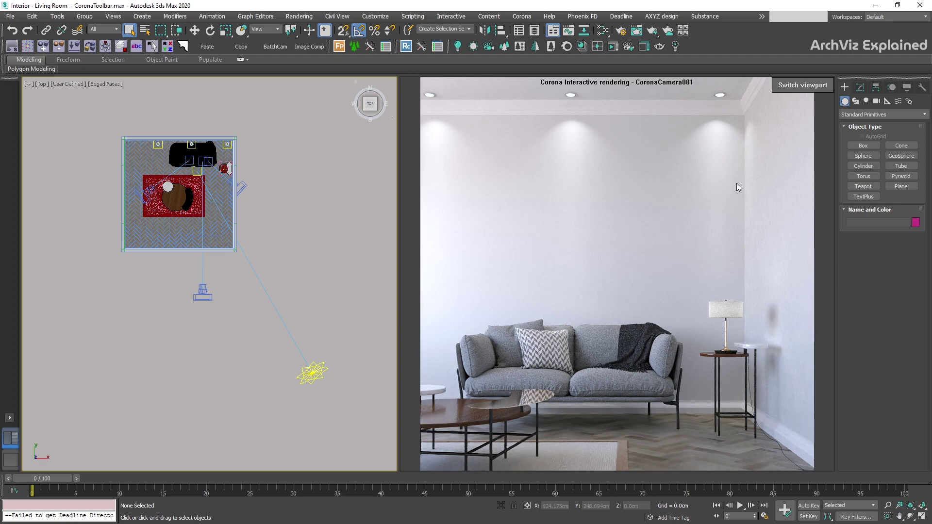
left_click(456, 47)
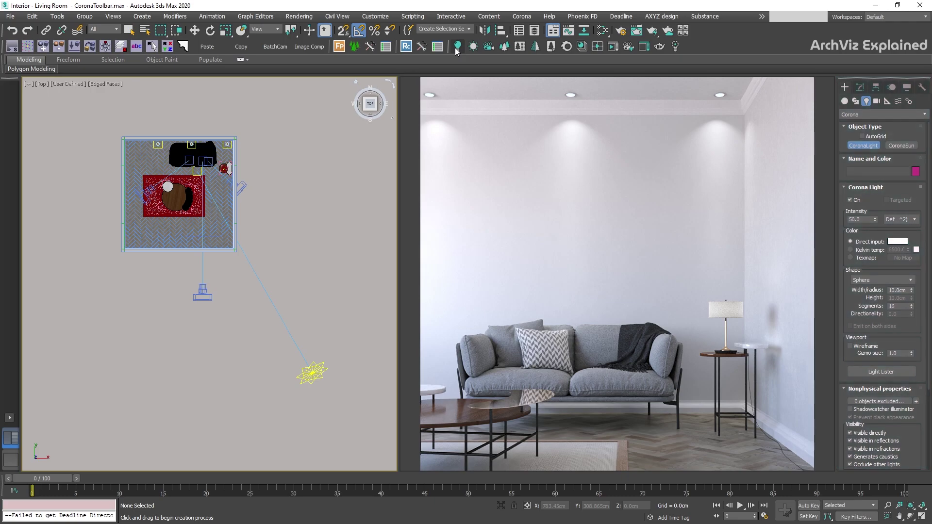
mouse_move(298, 198)
left_mouse_down()
mouse_move(303, 222)
mouse_move(300, 207)
left_mouse_up()
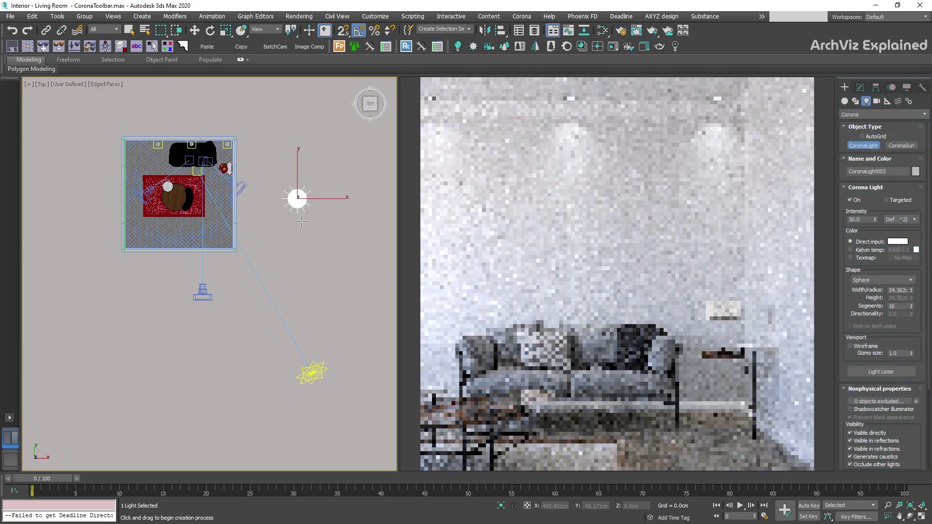
right_click(301, 222)
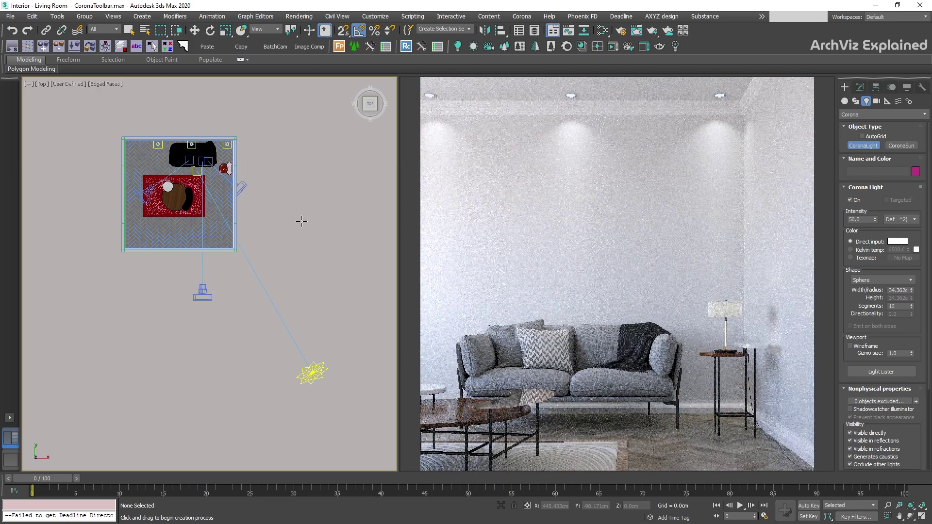
left_click(470, 48)
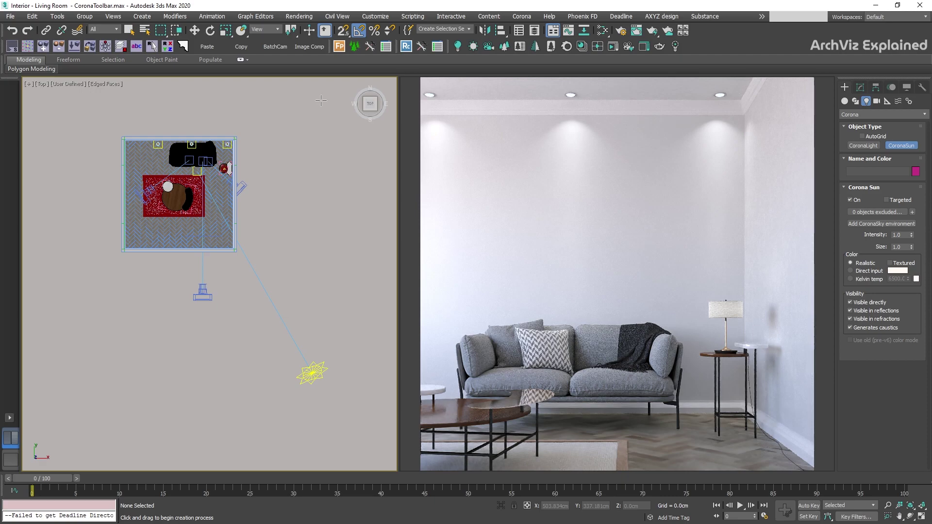
left_click_drag(327, 96, 255, 206)
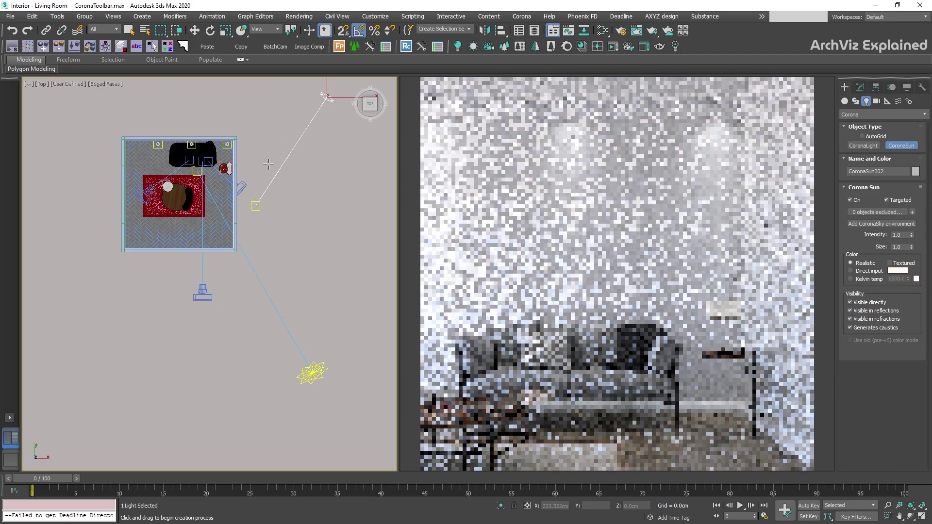
right_click(289, 123)
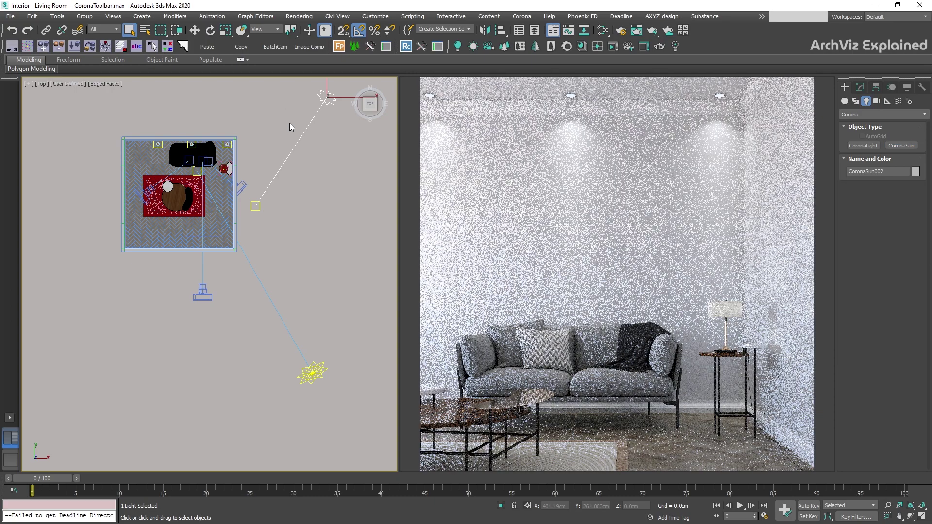
key("Delete")
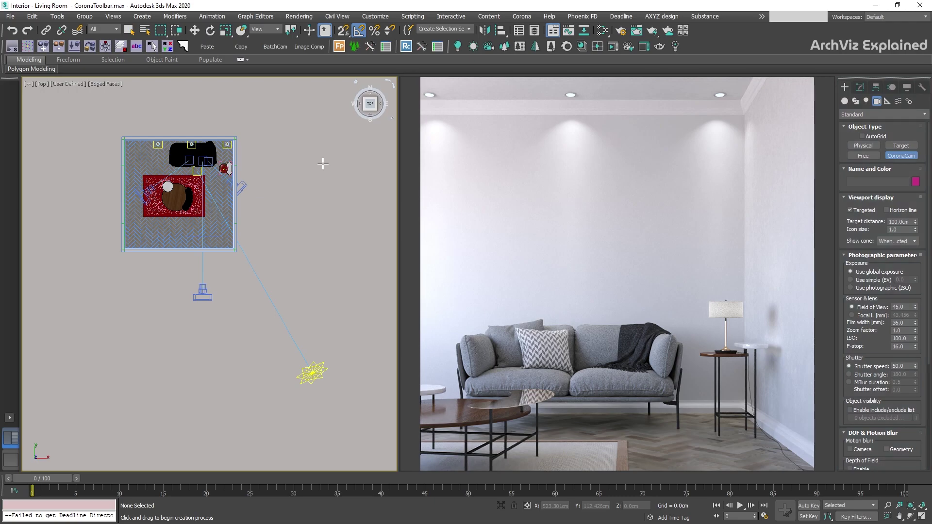
left_click_drag(322, 164, 235, 165)
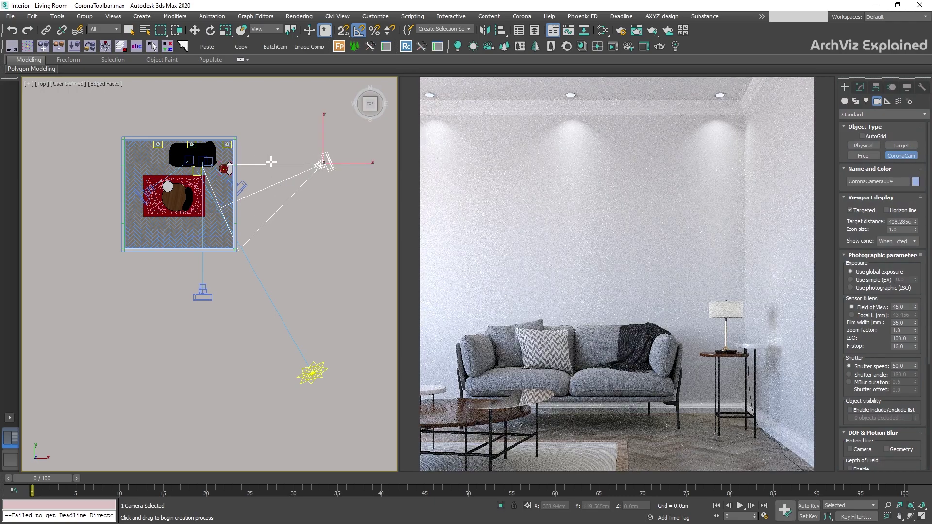
key("ctrl+z")
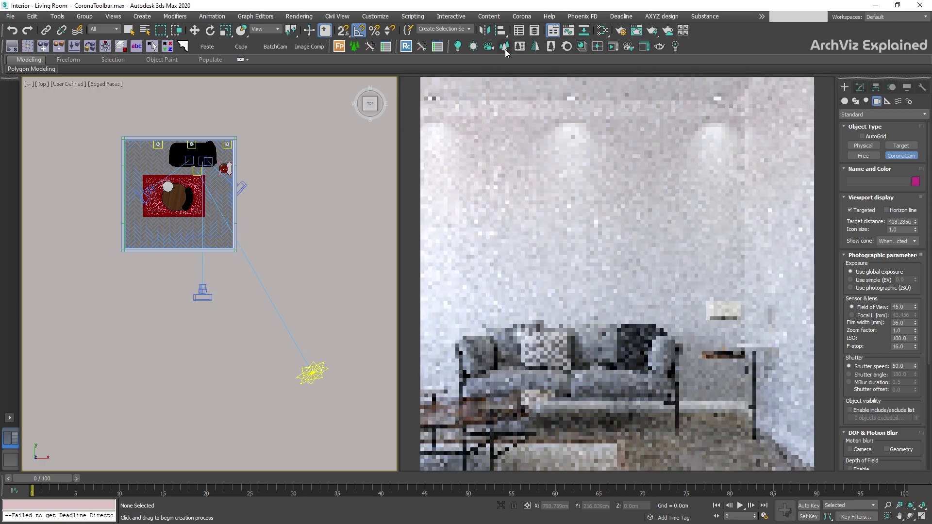
left_click(505, 47)
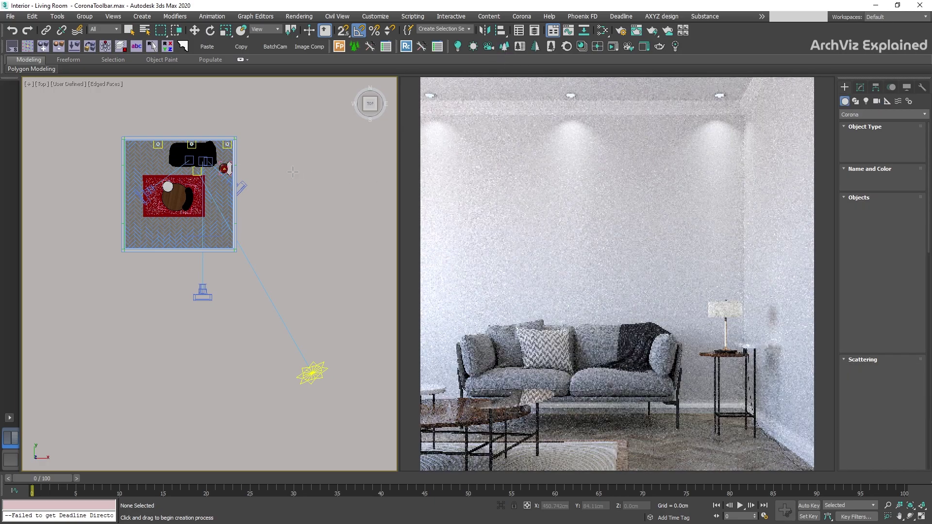
left_click_drag(291, 171, 305, 207)
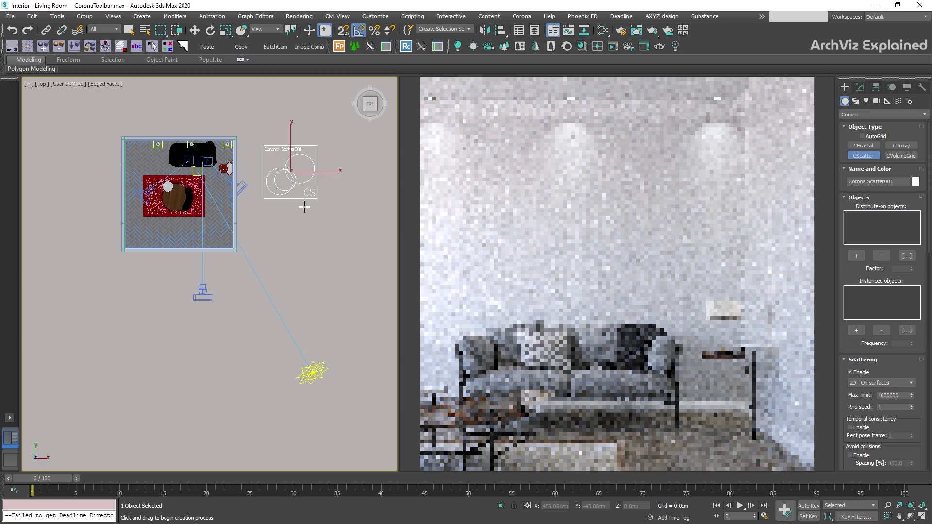
key("ctrl+z")
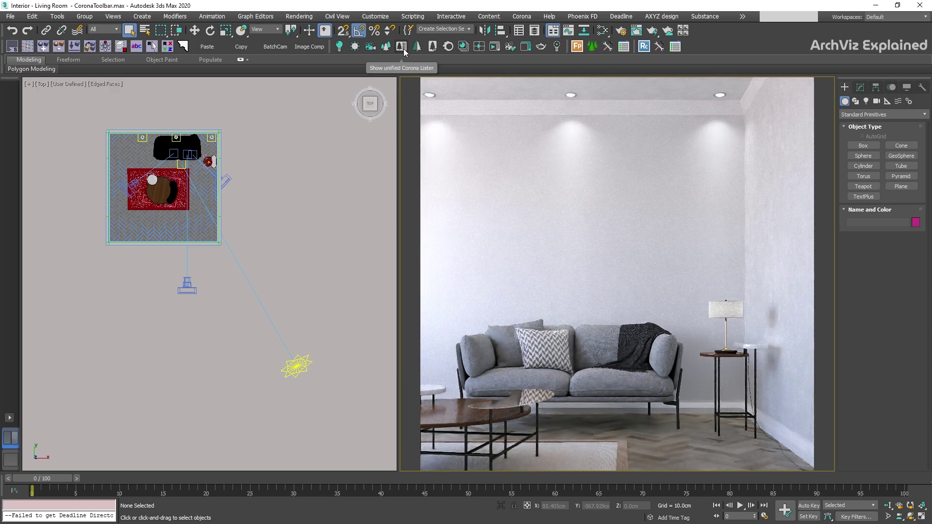
Step: Open the unified Corona Lister, browse its Scatters and Lights tabs, and try selecting ceiling lights
left_click(401, 46)
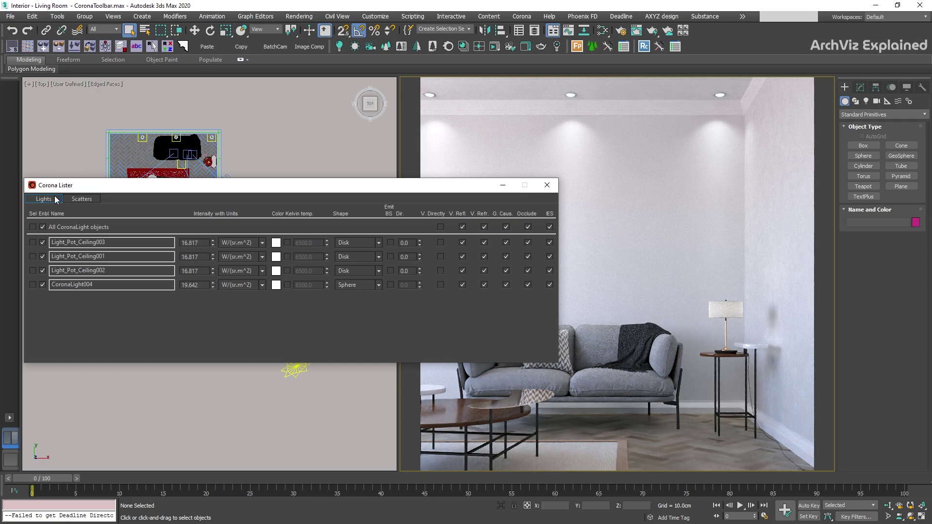
left_click(85, 199)
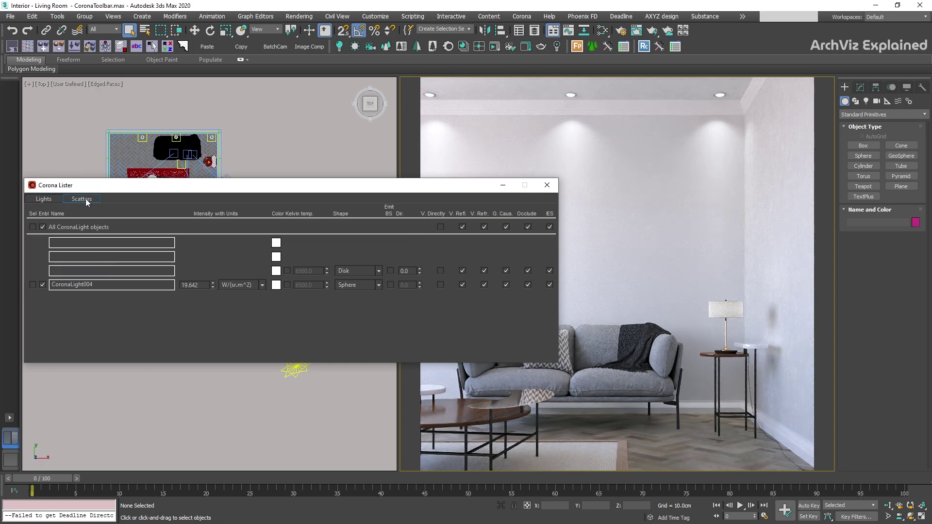
left_click(49, 200)
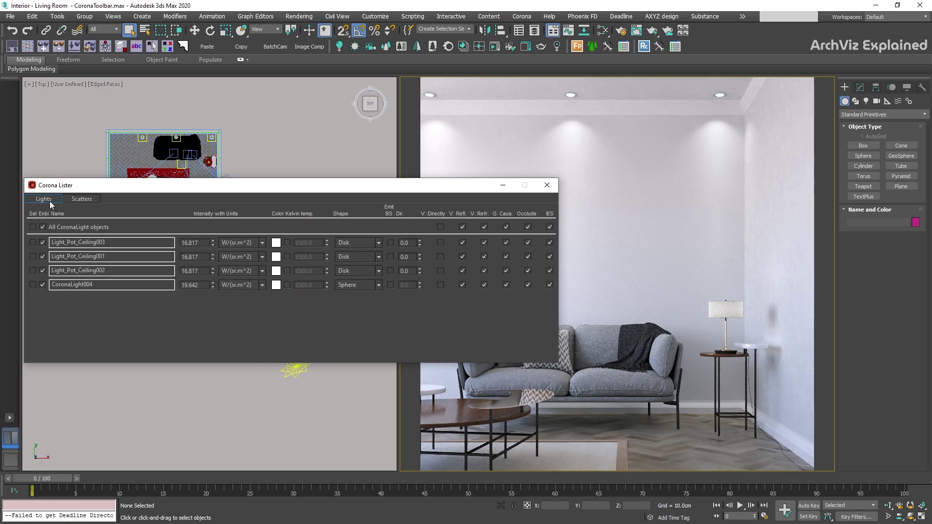
left_click(32, 243)
left_click(32, 256)
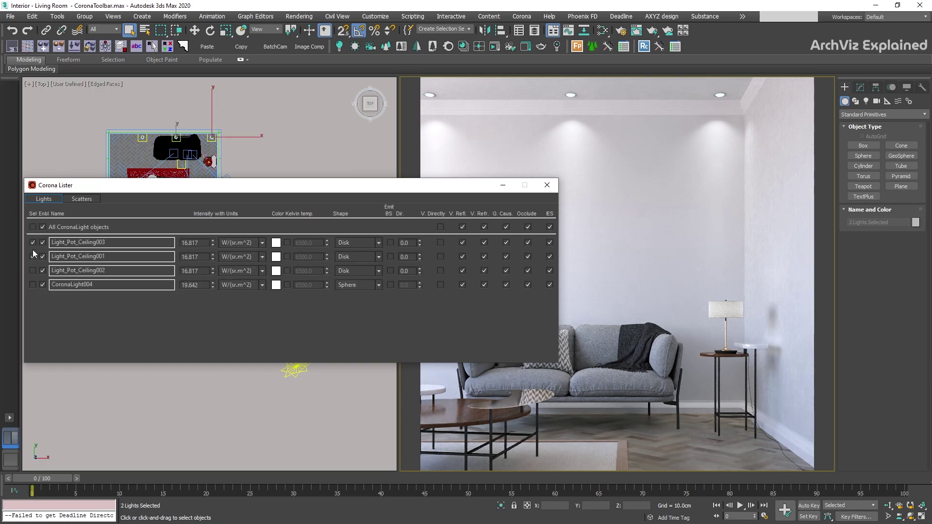
left_click(32, 228)
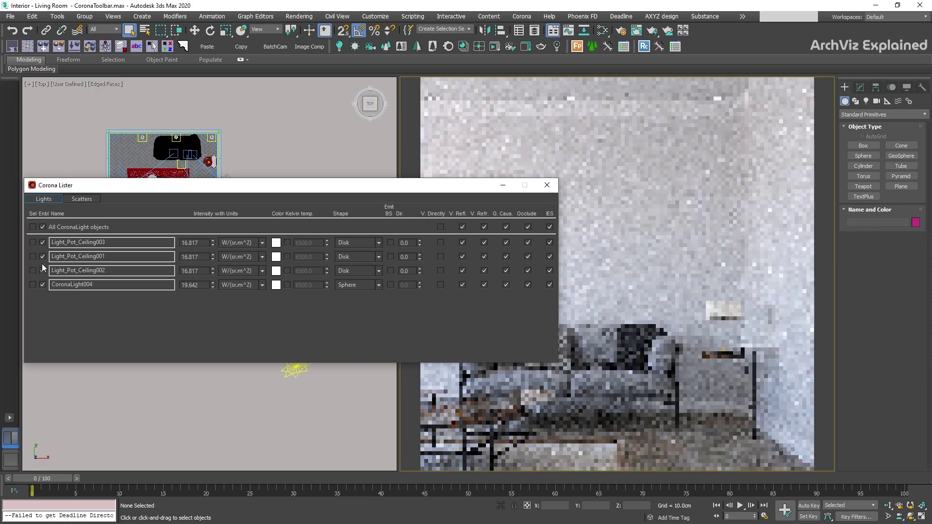
Step: Toggle CoronaLight004 off and on, and rename it 'CoronaLight004 - new light'
left_click(42, 285)
left_click(42, 284)
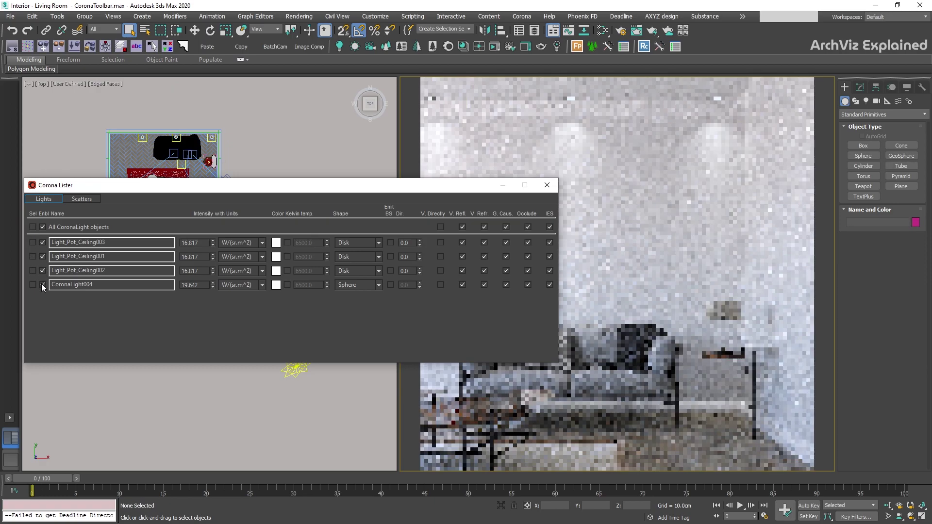
left_click(96, 290)
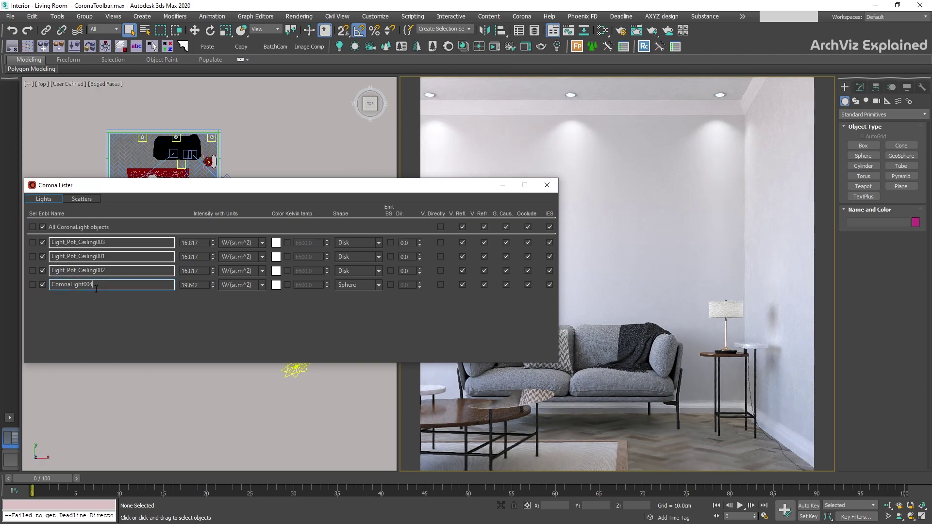
type("- new light")
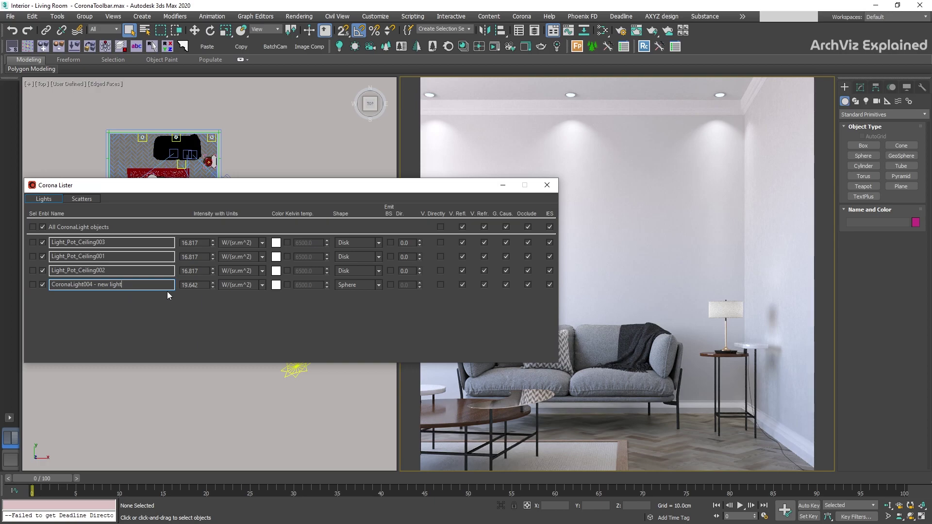
Step: Set CoronaLight004's intensity to 50 and give it a warm orange colour temperature
double_click(195, 285)
type("50")
key("Return")
left_click(276, 285)
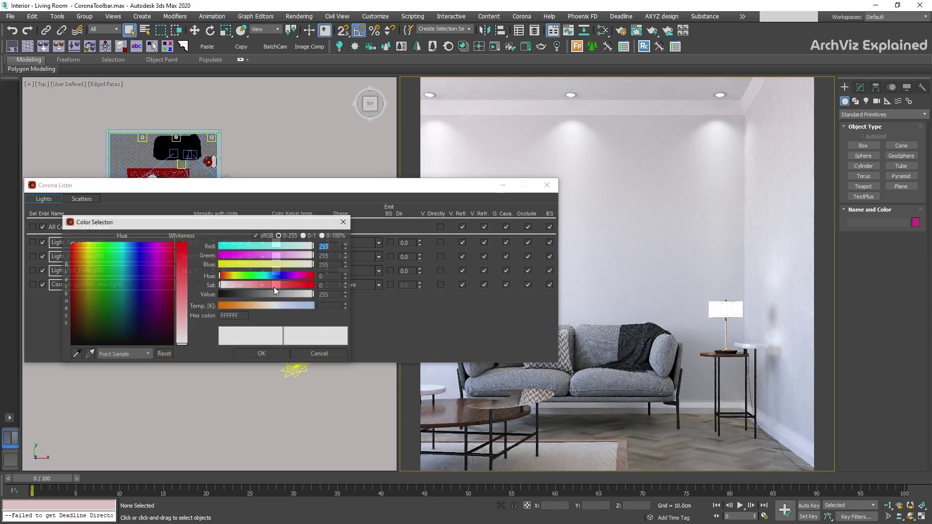
left_click(231, 306)
left_click(258, 352)
Step: Keep CoronaLight004 as Sphere and toggle Visible Directly on and off for the lights
left_click(350, 284)
left_click(350, 313)
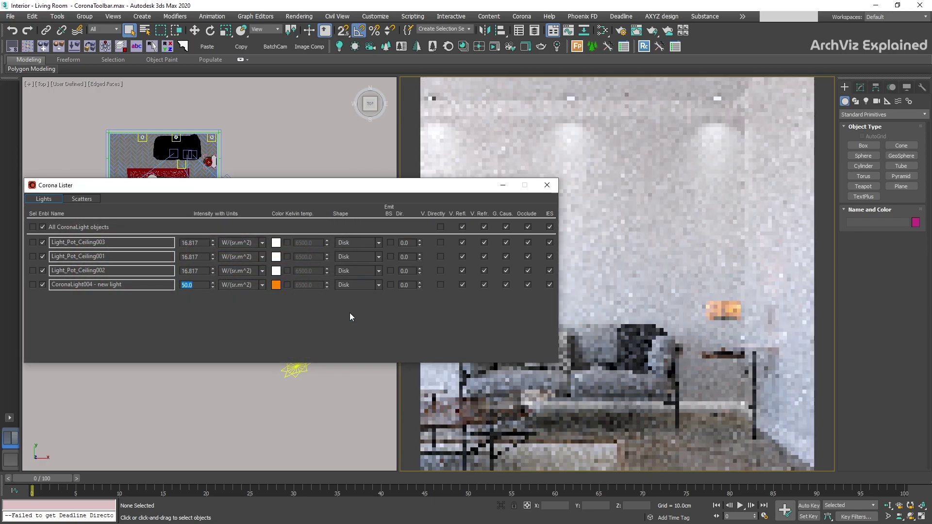
left_click(440, 285)
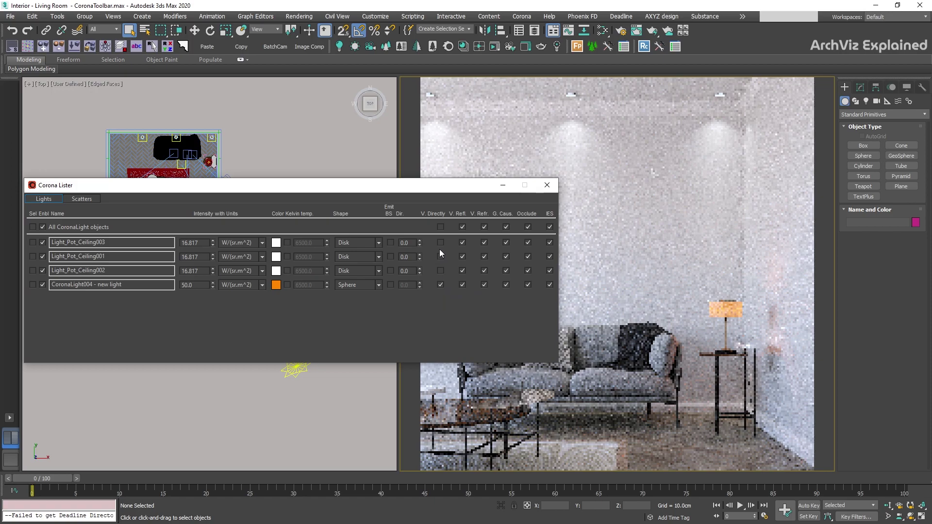
left_click(441, 245)
left_click(441, 245)
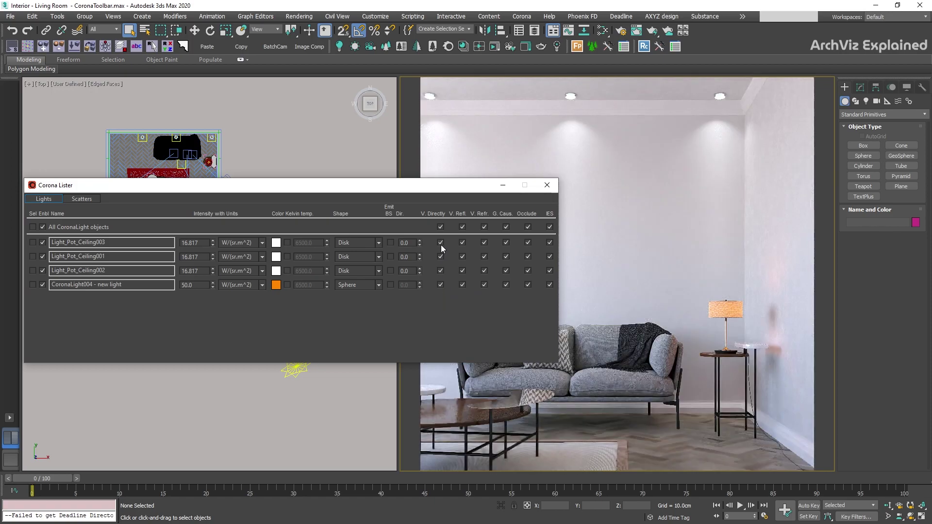
left_click(440, 285)
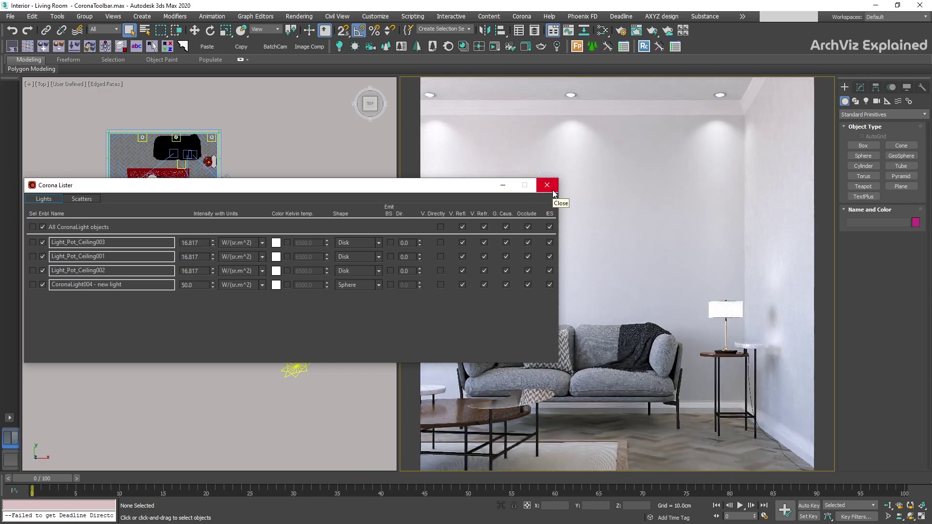
Step: Close the Corona Lister, place a Corona Proxy right of the room, and exit with W
left_click(548, 185)
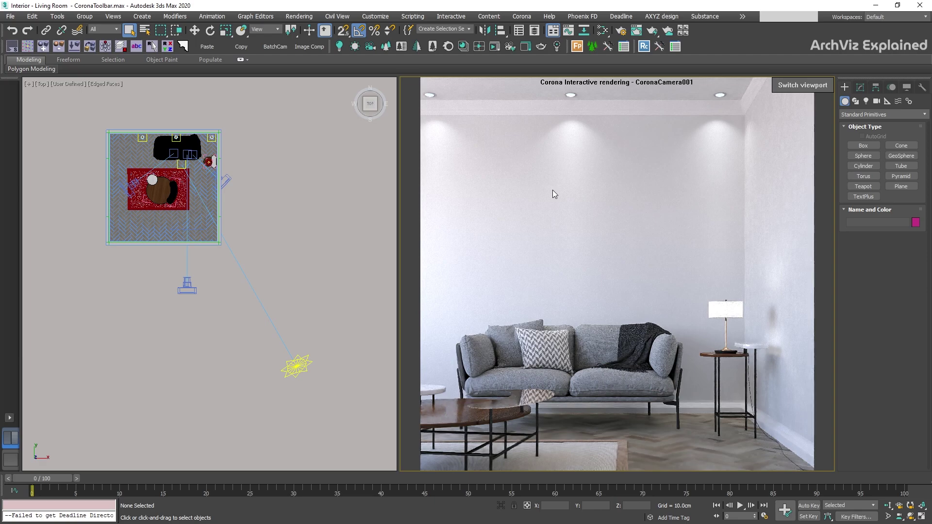
left_click(536, 47)
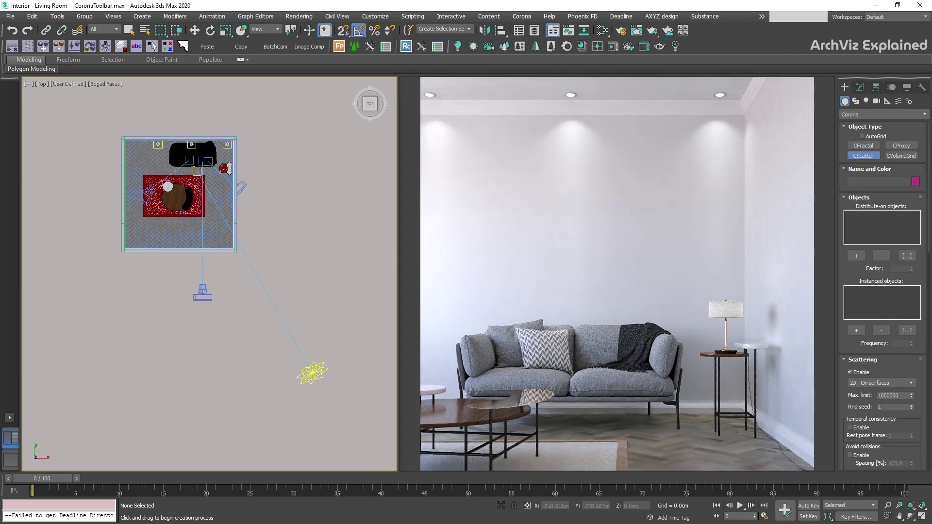
left_click(536, 47)
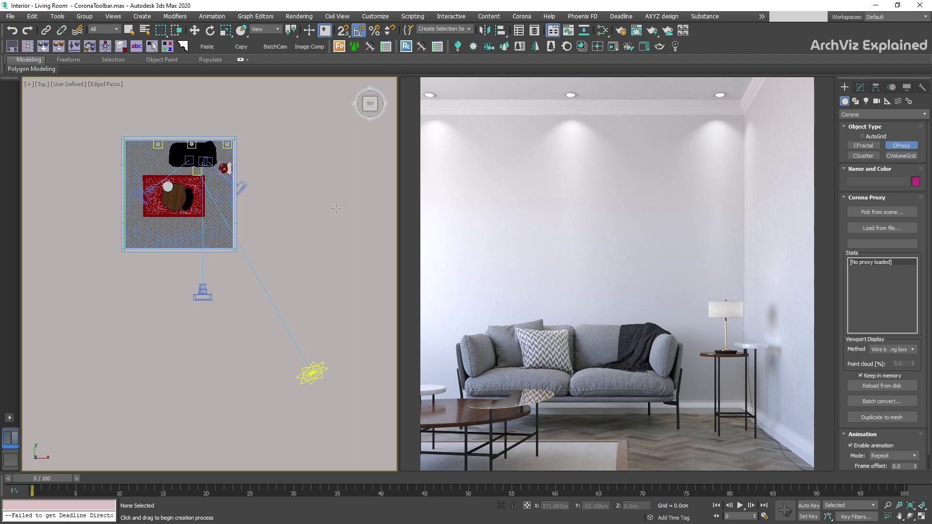
left_click(335, 209)
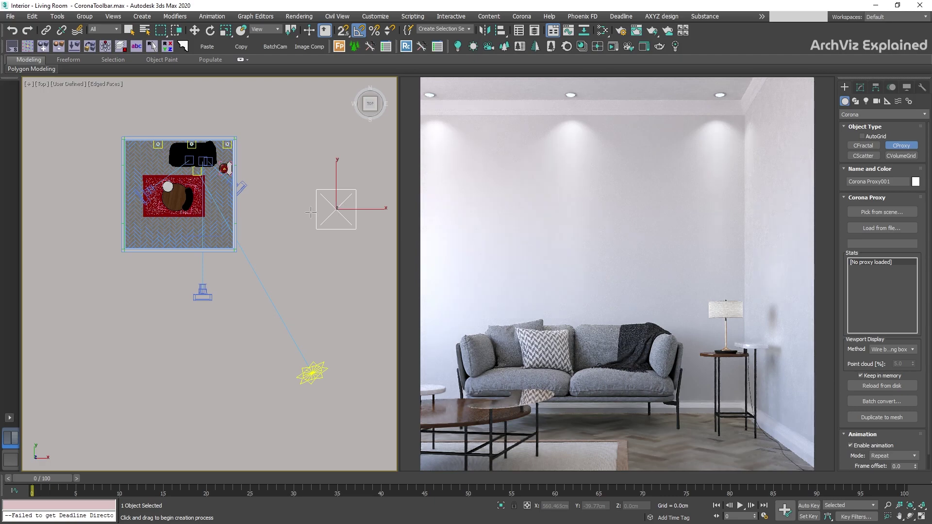
key("w")
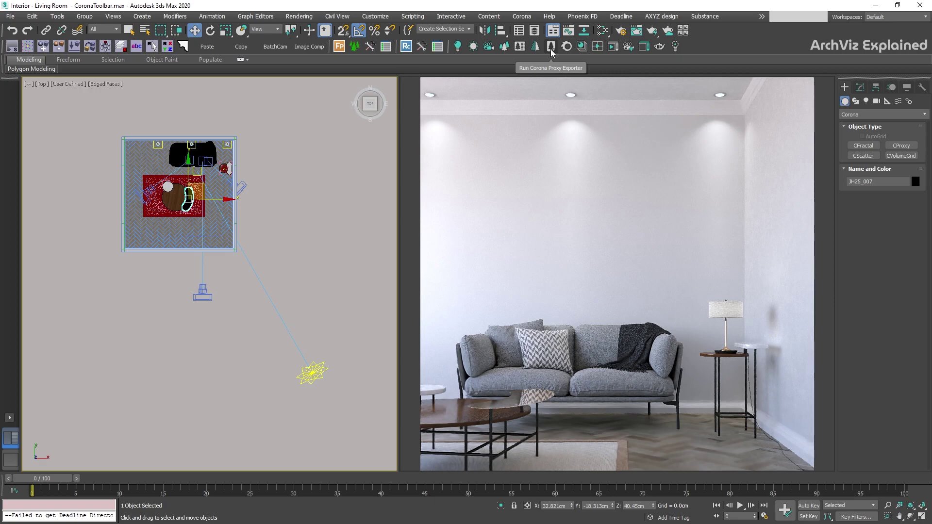
left_click(551, 49)
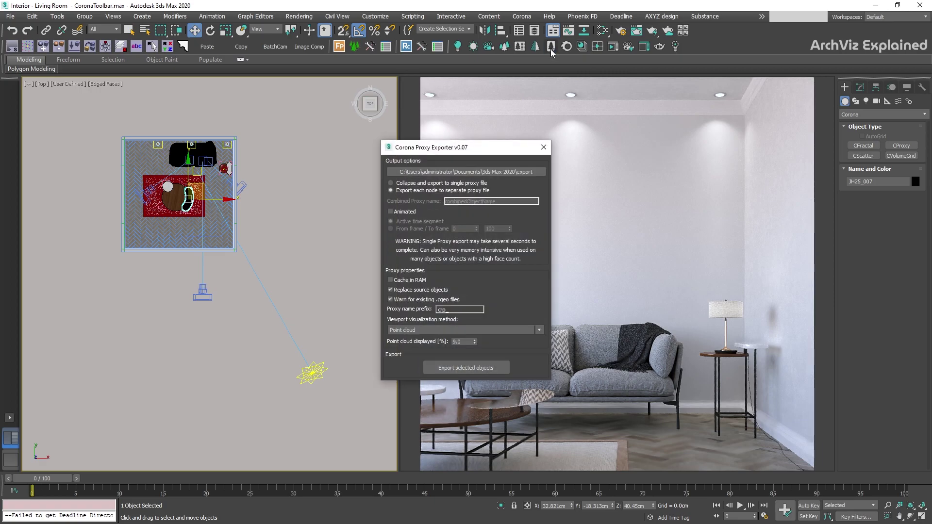
left_click(391, 183)
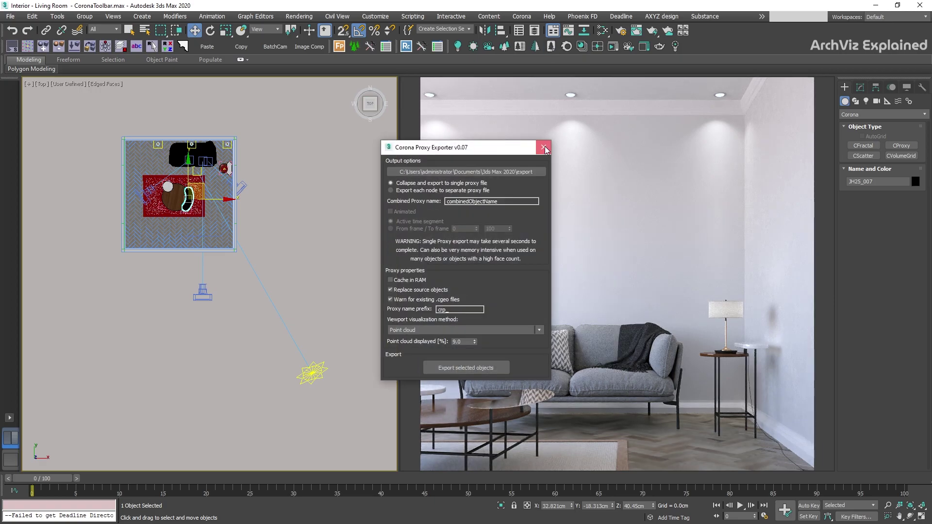
left_click(544, 148)
right_click(195, 204)
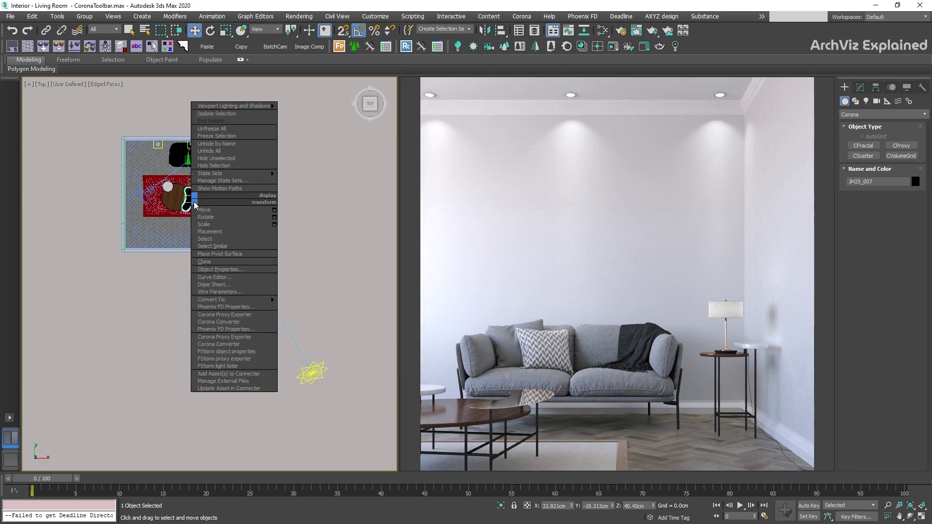
left_click(236, 339)
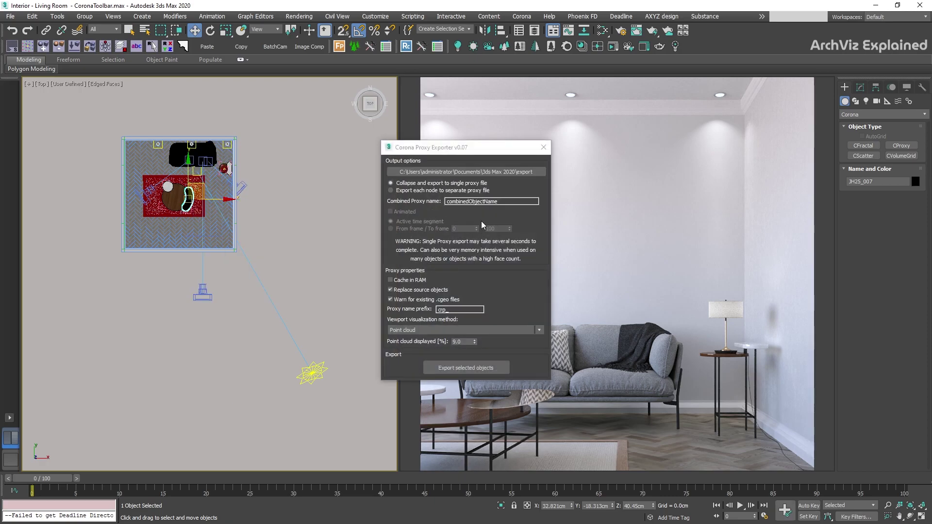
left_click(543, 147)
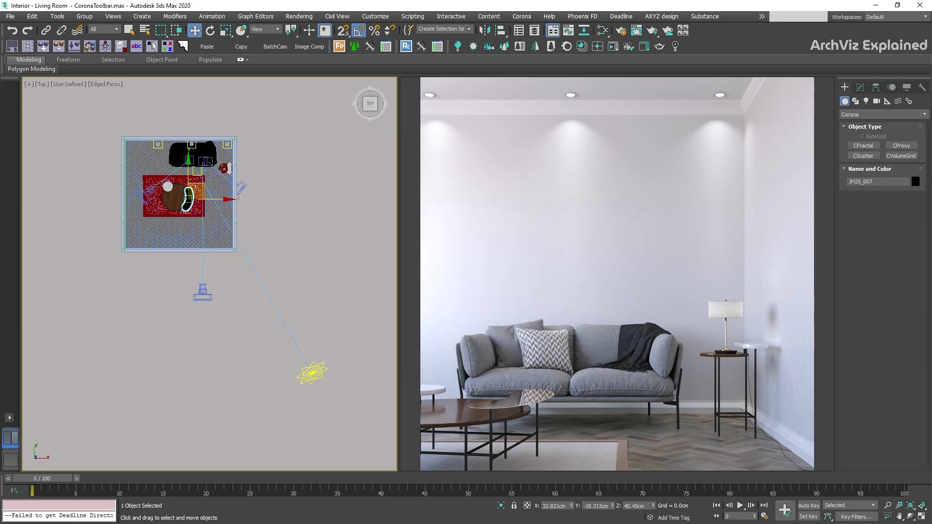
Step: Run a full Corona Converter scene conversion, close it, and reopen the converter from the quad menu
left_click(568, 47)
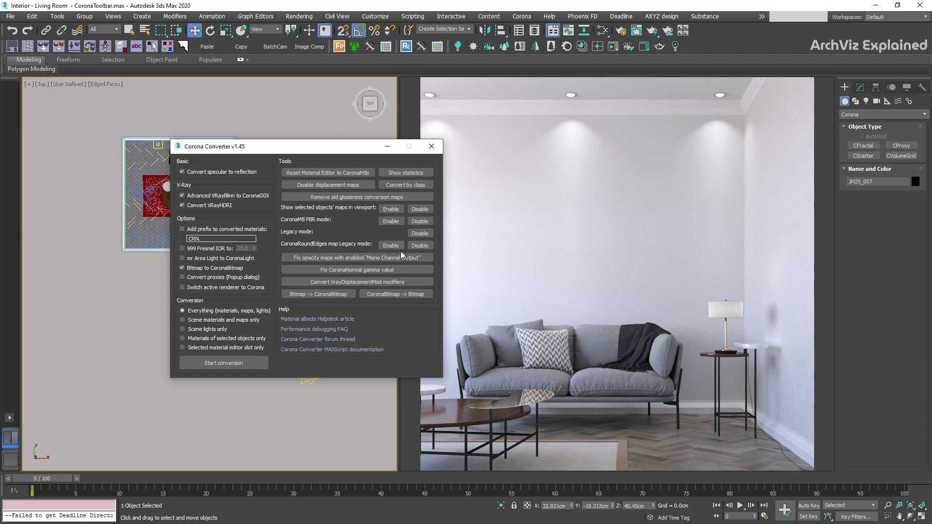
left_click(224, 363)
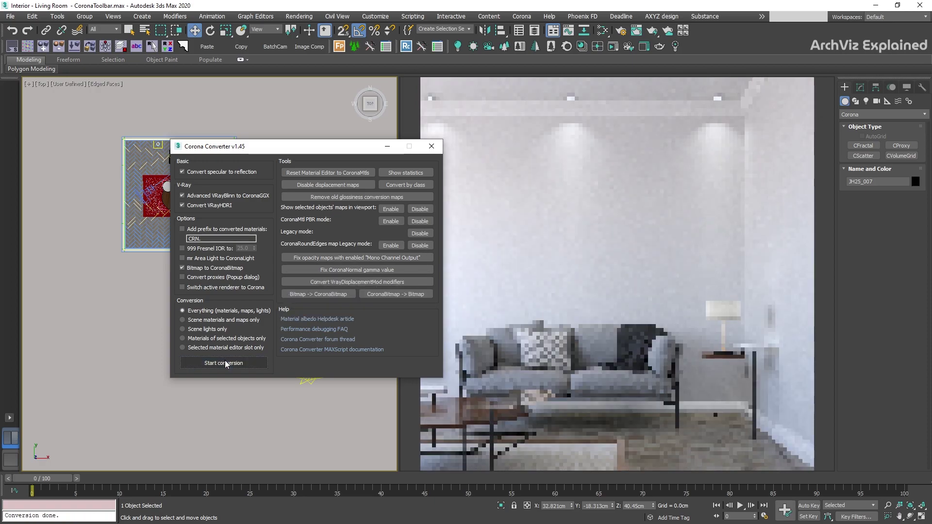
left_click(431, 146)
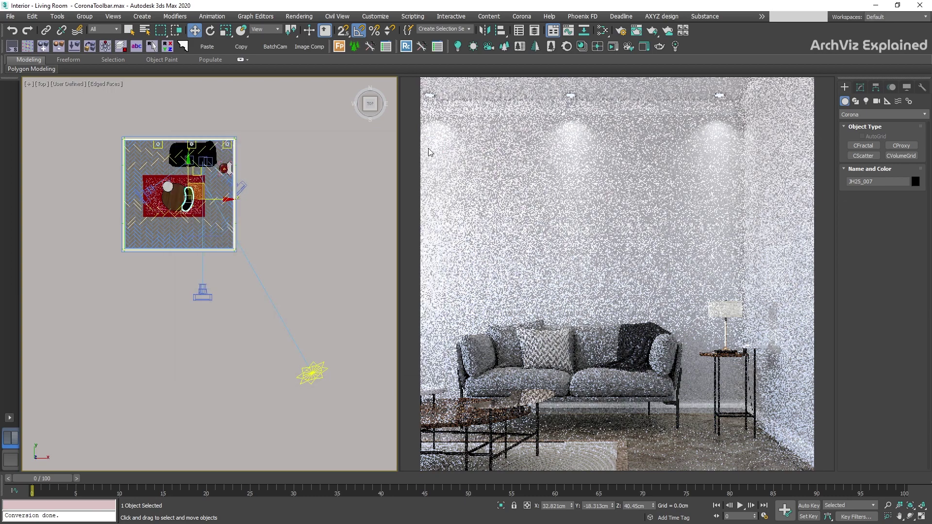
right_click(243, 200)
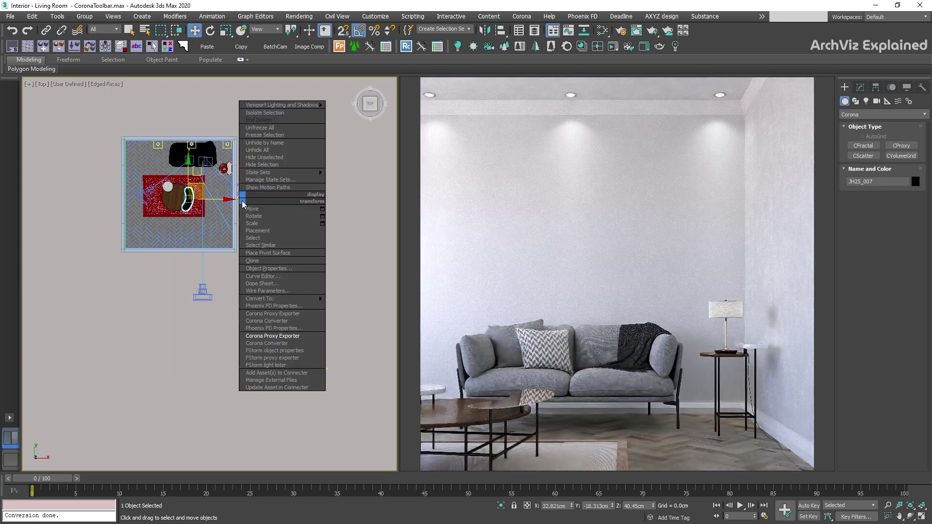
left_click(266, 344)
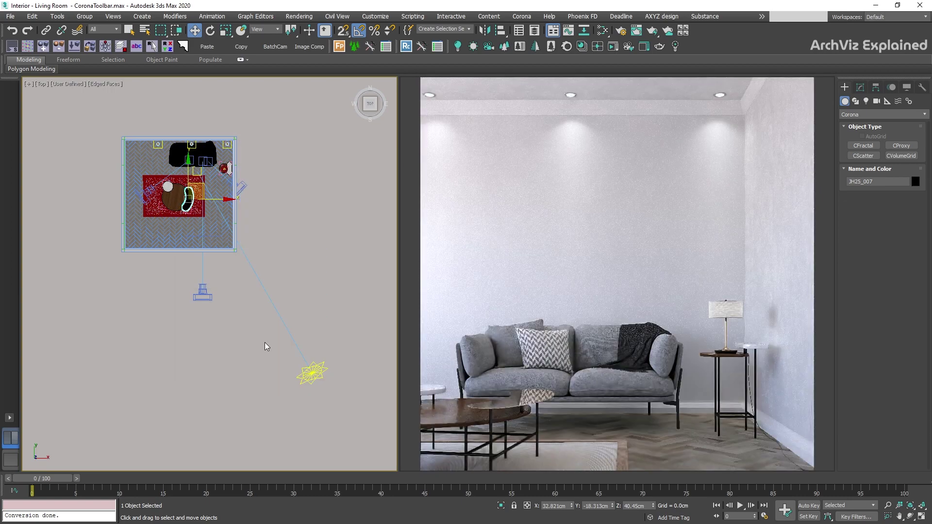
Step: Close the converter, then open and close the Corona Material Library from the toolbar
left_click(431, 147)
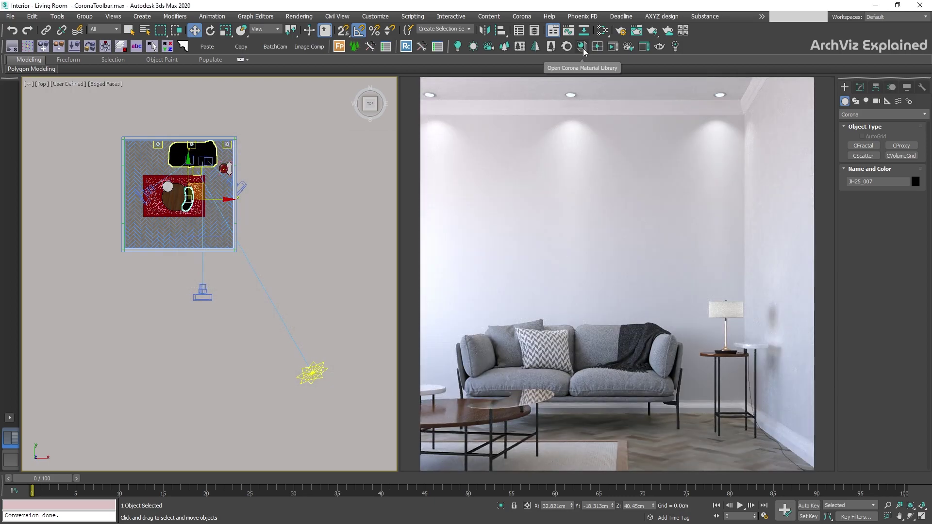
left_click(583, 49)
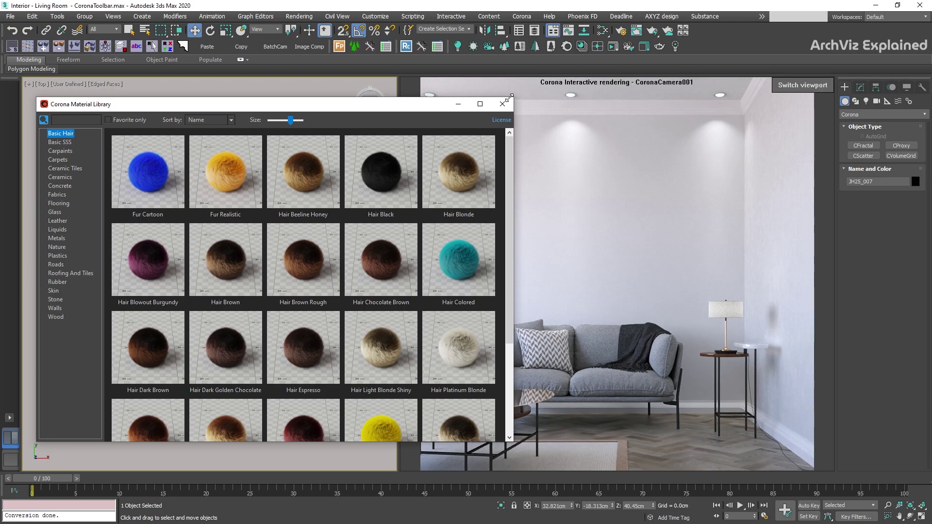
left_click(502, 104)
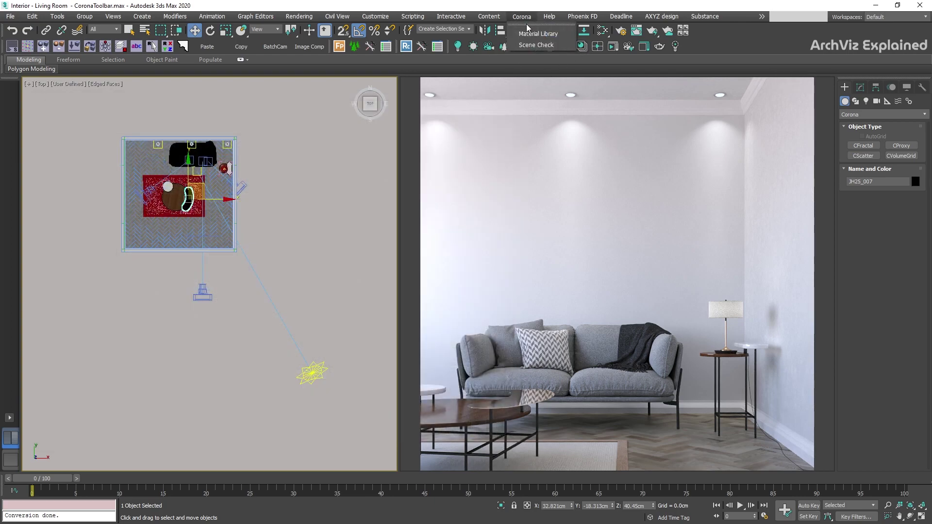
Step: Reopen the material library from the Corona menu, close it, and show the CoronaCamera001 viewport
left_click(537, 33)
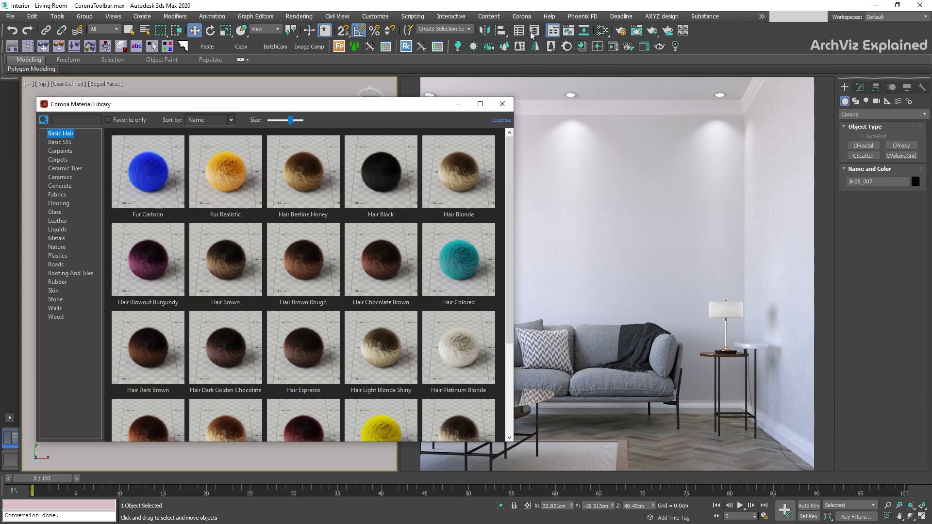
left_click(500, 105)
left_click(802, 85)
left_click(815, 93)
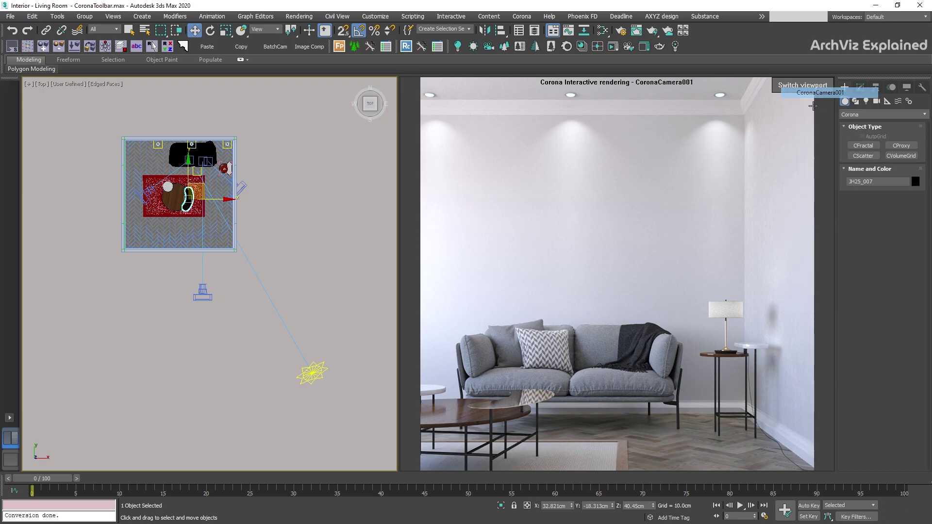
Step: Run and stop an interactive render in the viewport, then preview it in the frame buffer
left_click(602, 49)
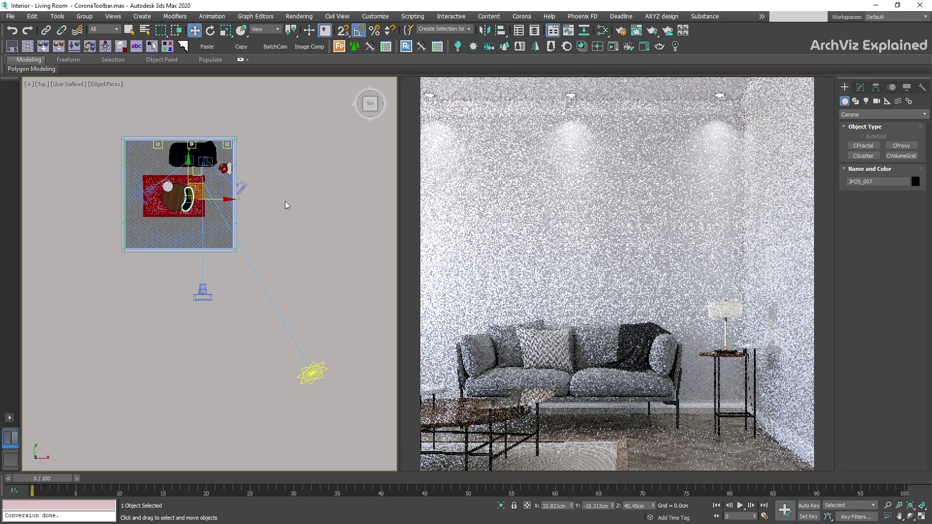
left_click(597, 49)
left_click(614, 47)
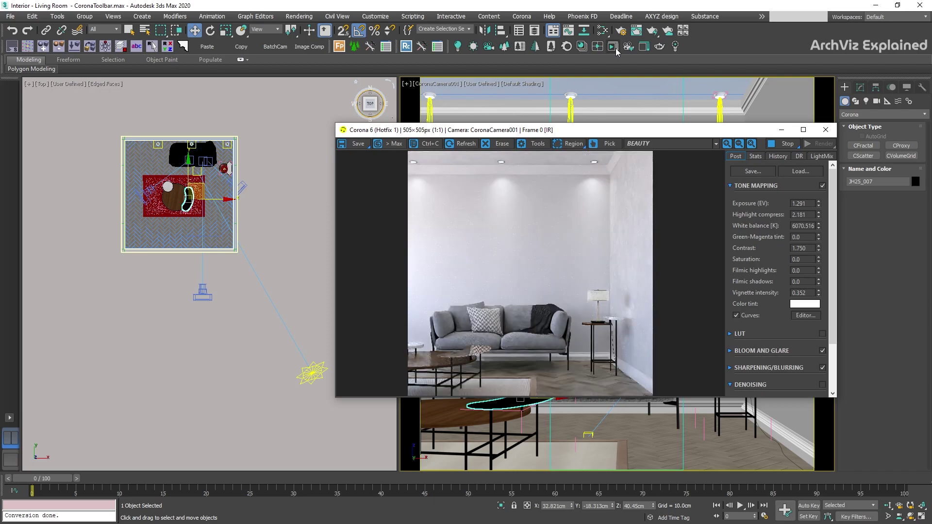
left_click(825, 129)
Step: Select the Cloud_ln2 sofa, switch to Perspective, and orbit into a close view of it
left_click(598, 351)
key("p")
middle_click_drag(595, 368, 552, 214, "alt")
scroll(618, 299, "up", 5)
scroll(638, 284, "down", 4)
Step: Create two Corona cameras from the Perspective view, looking through CoronaCamera005, and open the Corona VFB
left_click(628, 46)
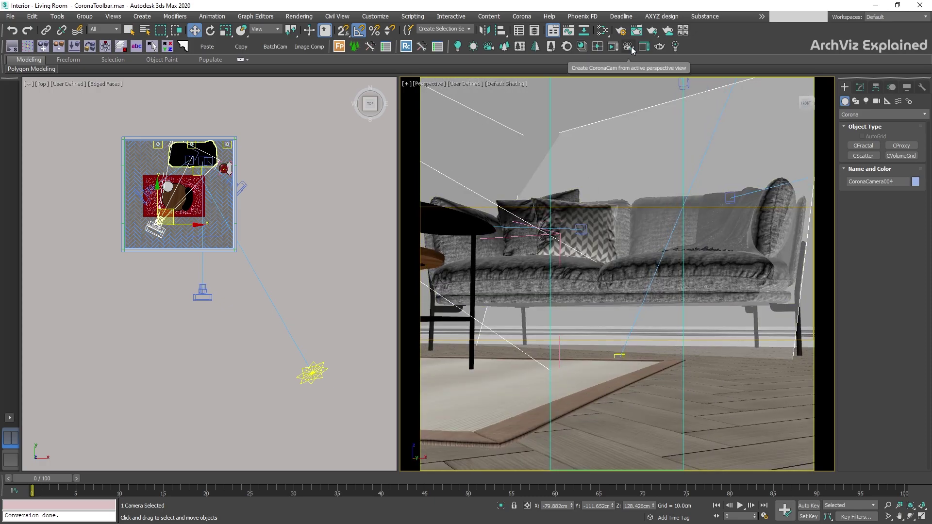
left_click(628, 46)
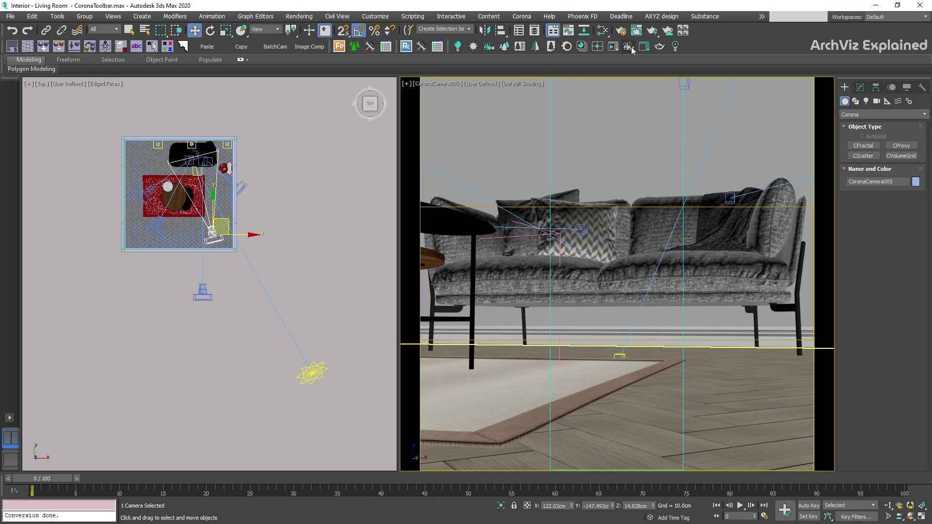
left_click(644, 47)
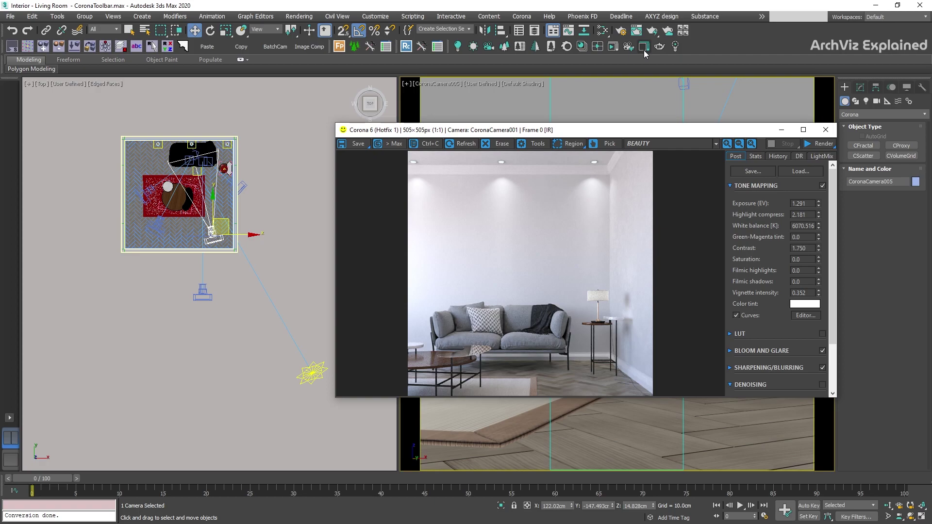
Step: Close the VFB, resume the last CoronaCamera005 render, cancel it, and close the frame buffer
left_click(826, 129)
left_click(660, 48)
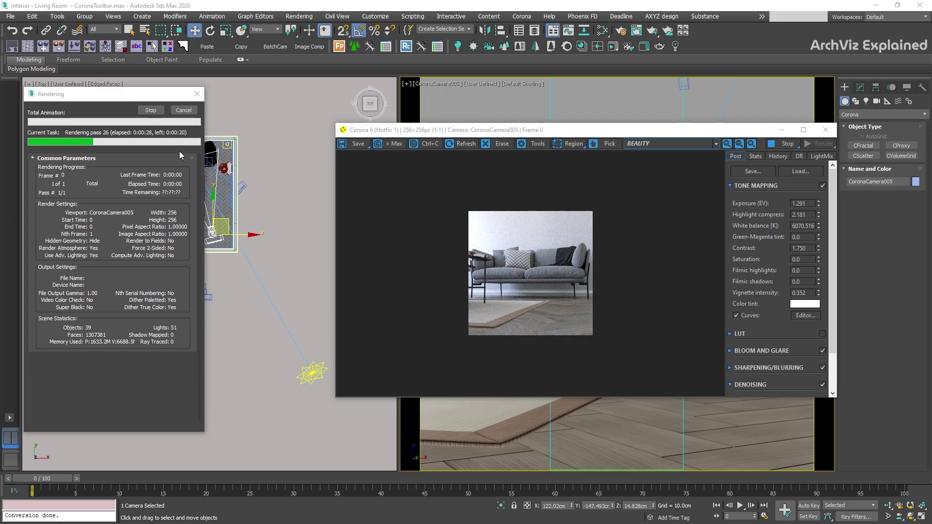
left_click(179, 111)
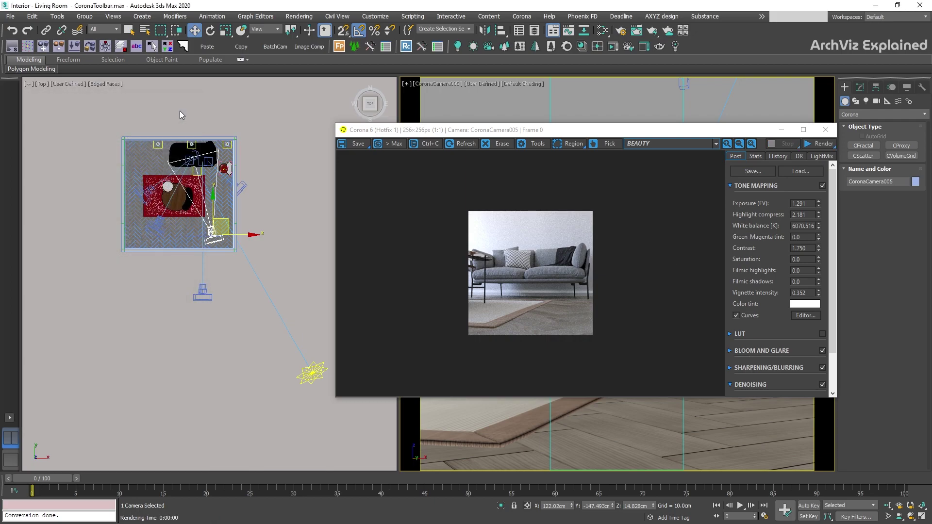
left_click(826, 131)
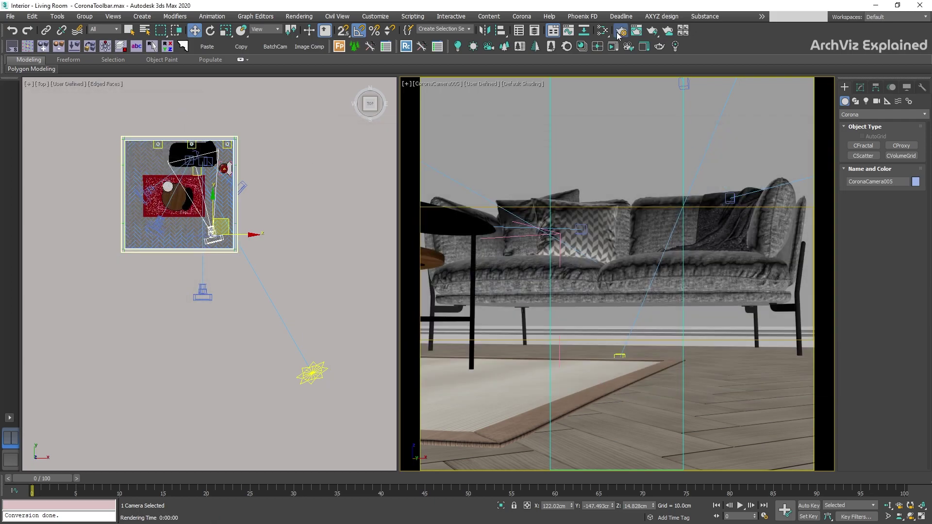
left_click(609, 46)
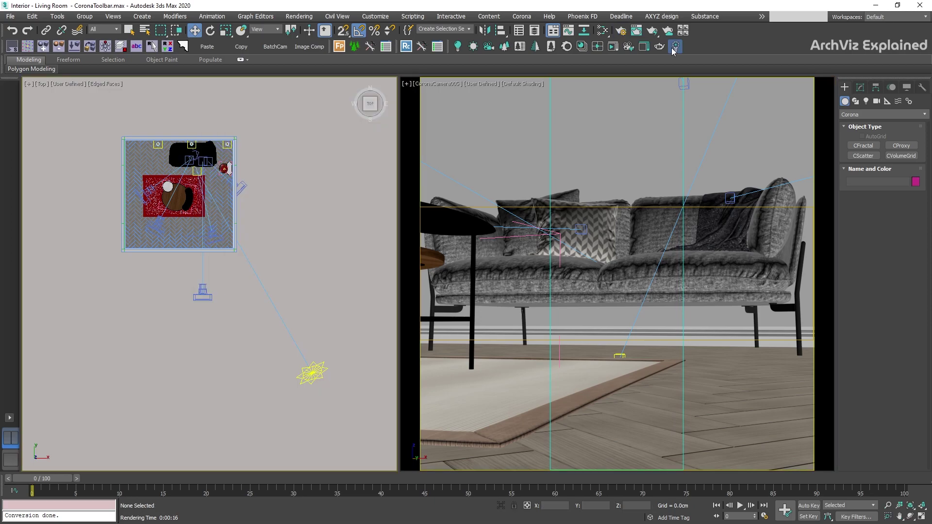
left_click(672, 47)
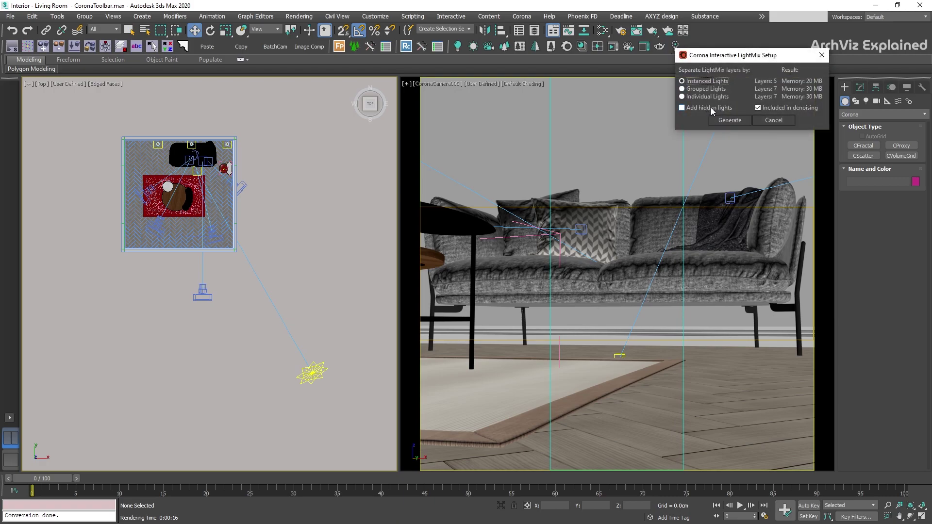
left_click(764, 120)
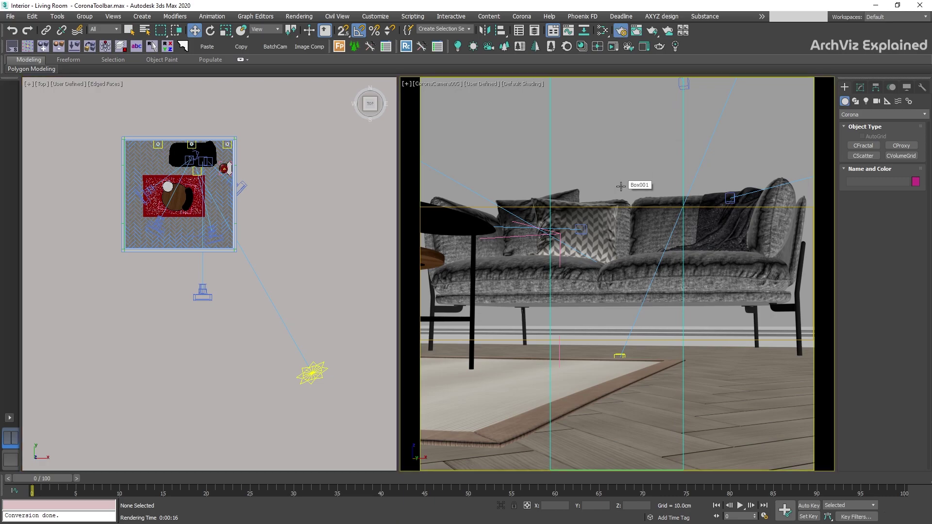
key("F10")
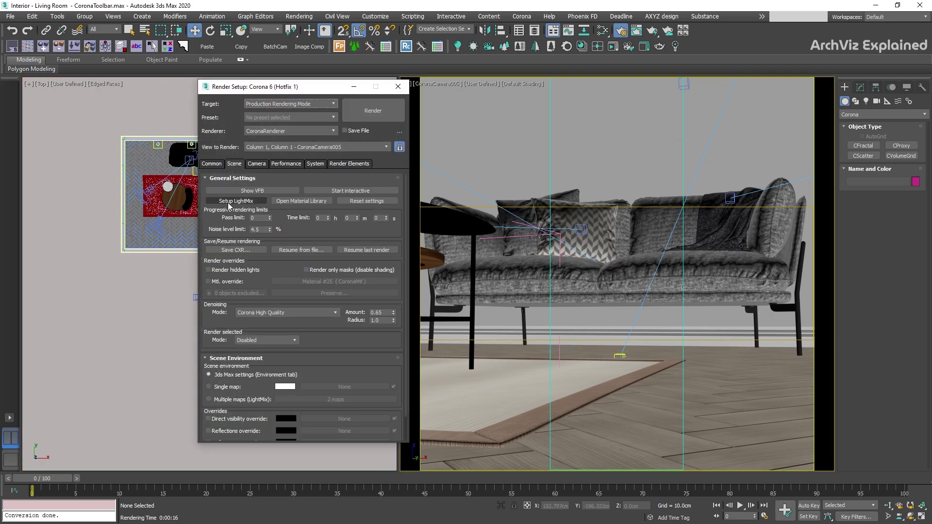
left_click(229, 204)
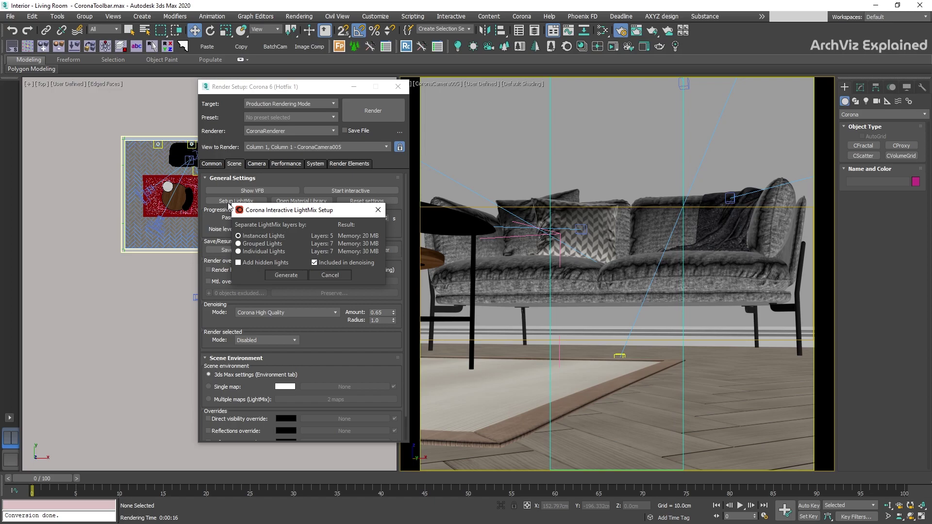
left_click(340, 276)
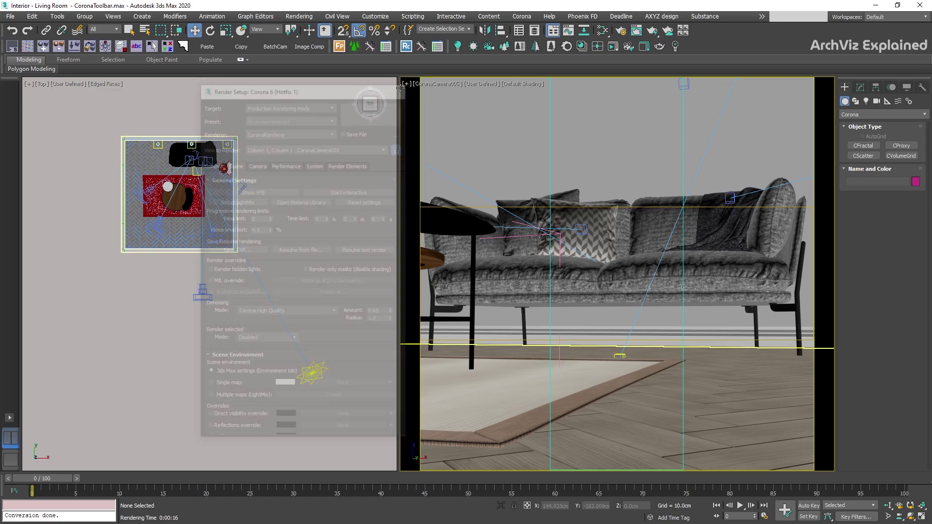